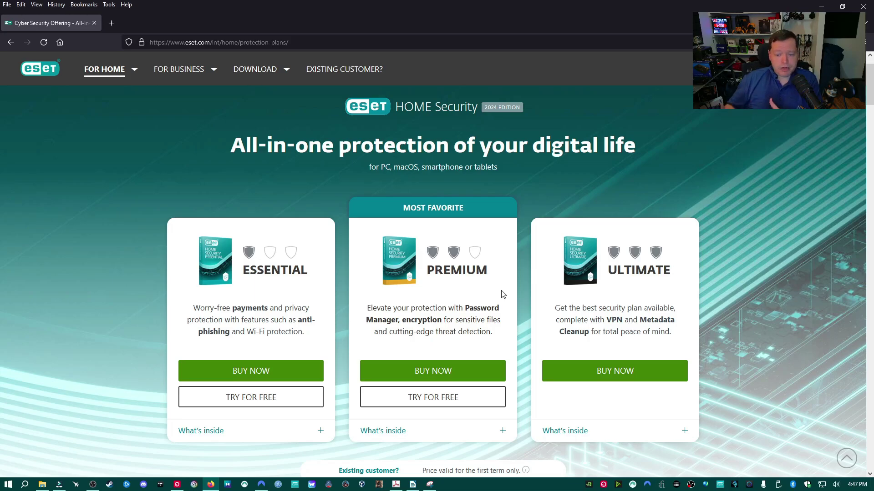
Preview the Premium and Essential plan product boxes on the ESET website.
left_click(423, 294)
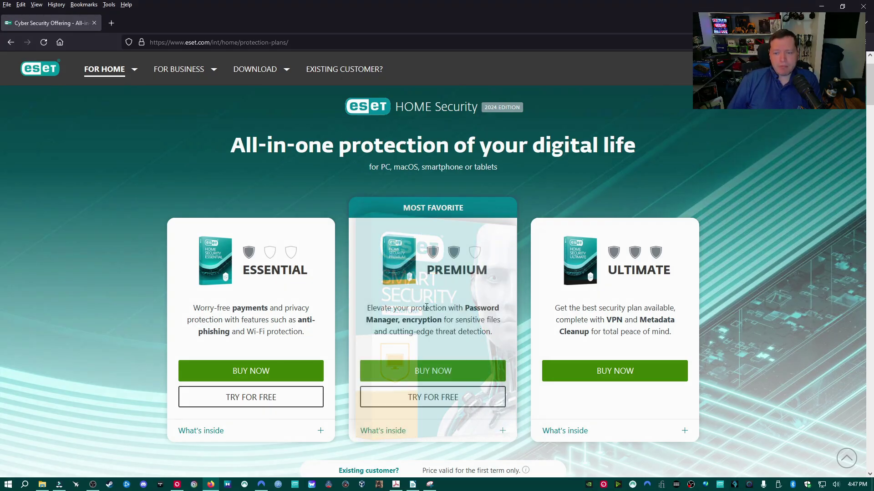
left_click(283, 300)
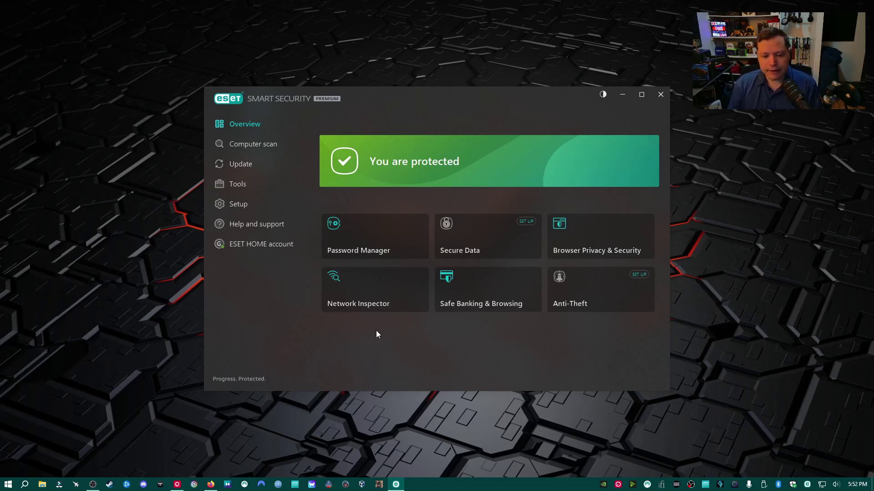
left_click(209, 485)
scroll(411, 265, "up", 5)
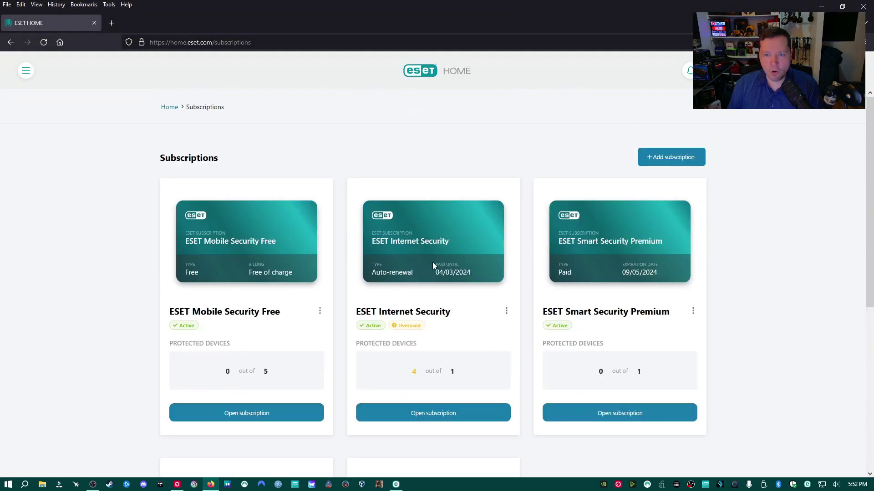
scroll(367, 209, "down", 5)
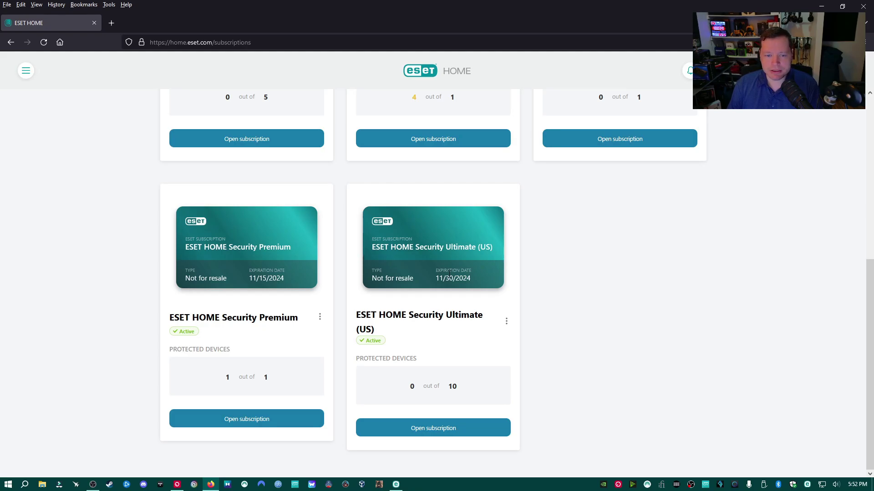
scroll(406, 304, "up", 5)
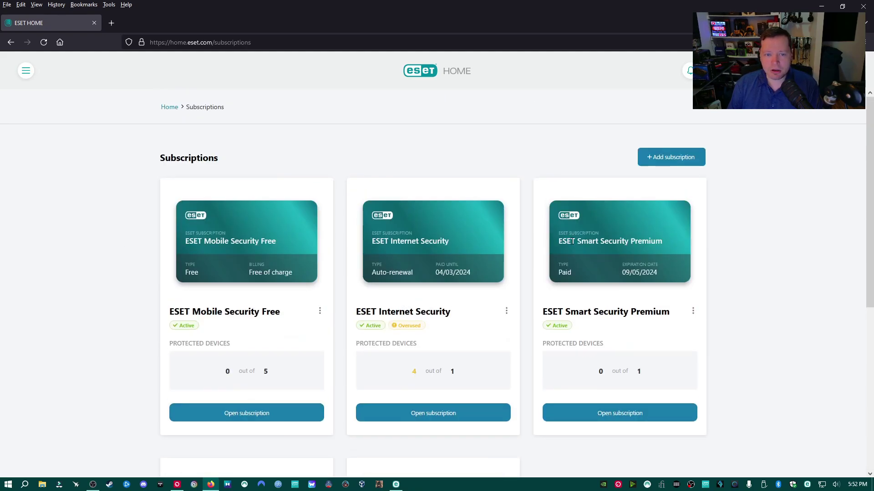
scroll(307, 294, "down", 5)
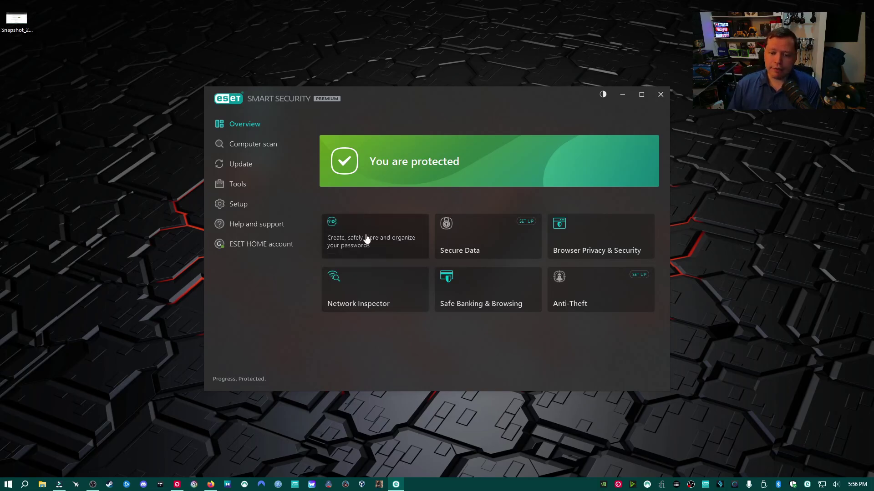
View the Password Manager feature page, then go back to the Overview.
left_click(367, 238)
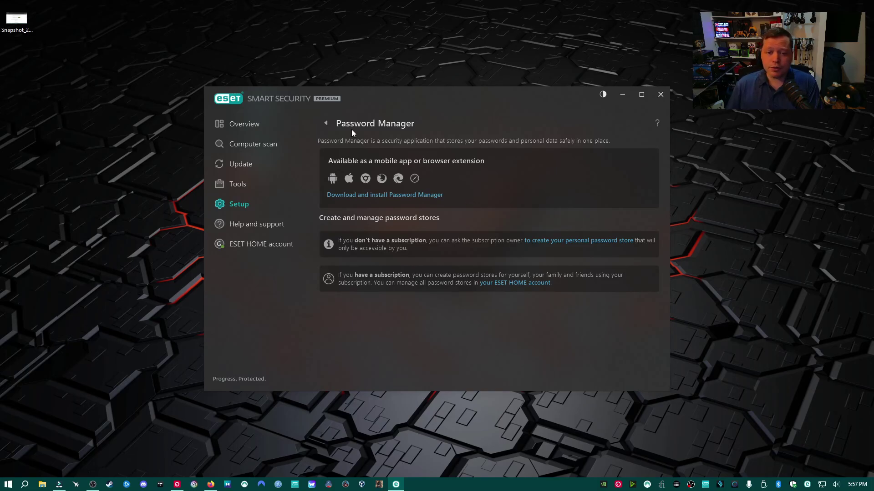
left_click(326, 125)
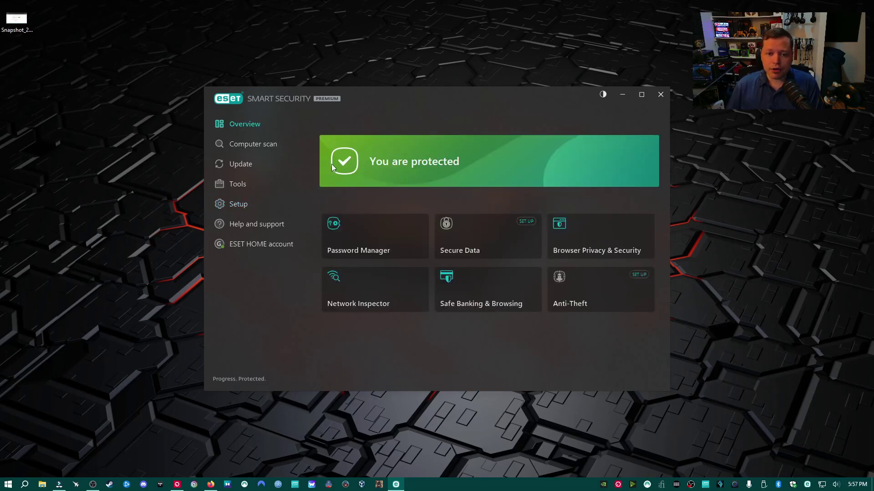
Switch on Secure Data in Security tools and look over its options page.
left_click(495, 245)
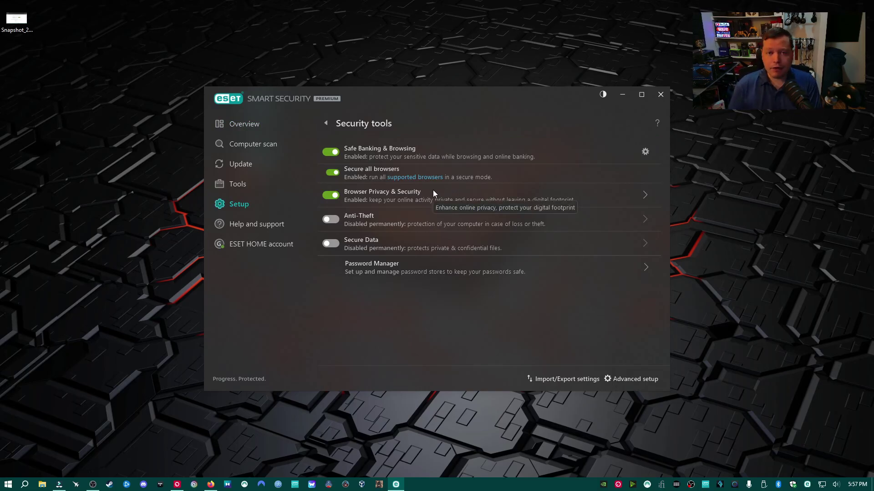
left_click(326, 123)
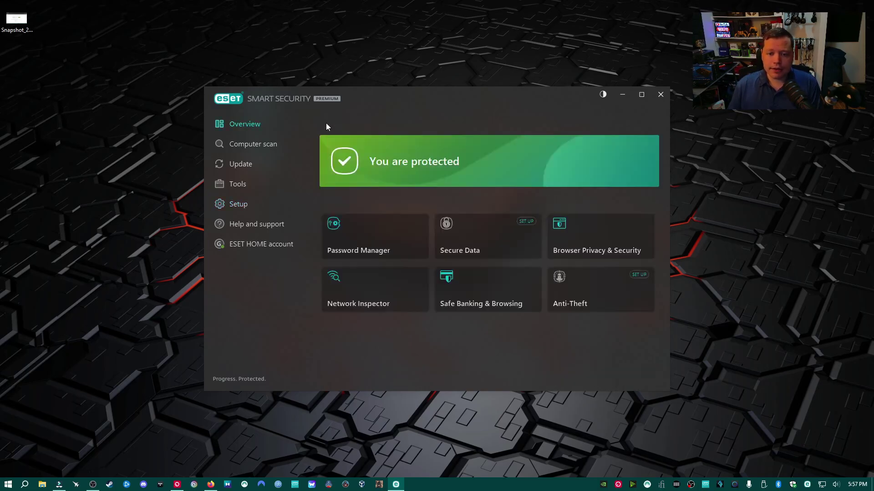
left_click(504, 229)
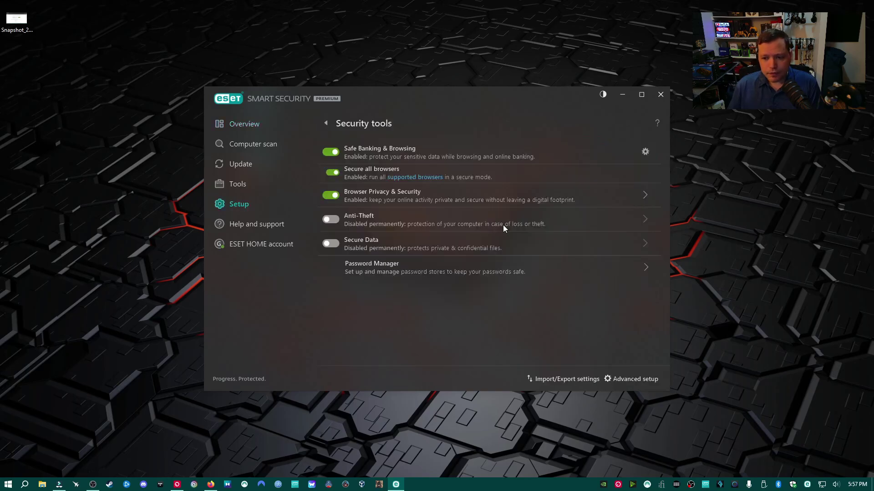
left_click(329, 246)
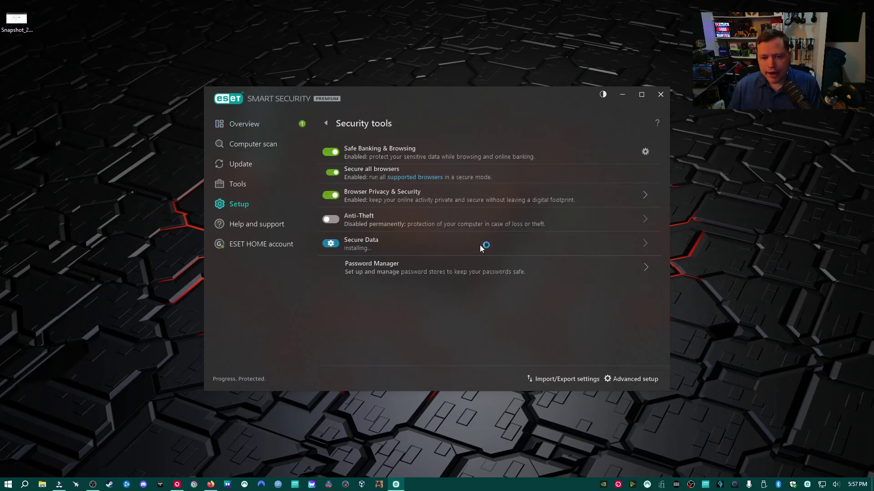
left_click(644, 246)
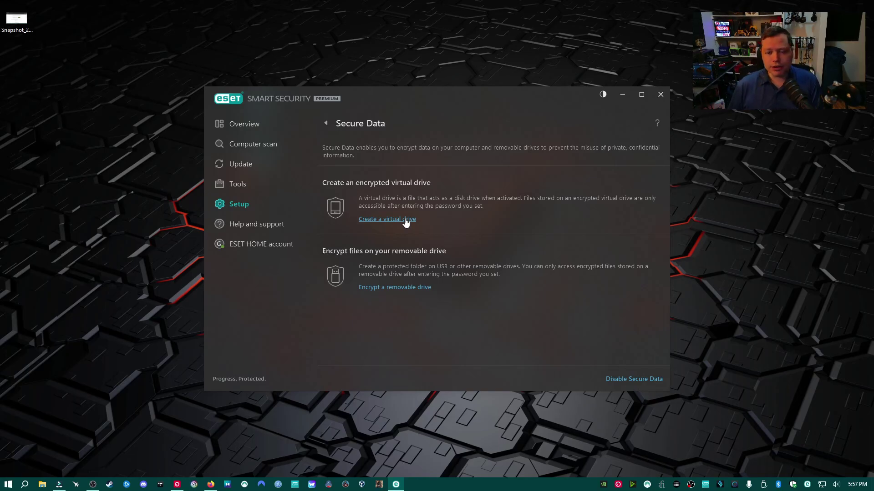
left_click(327, 123)
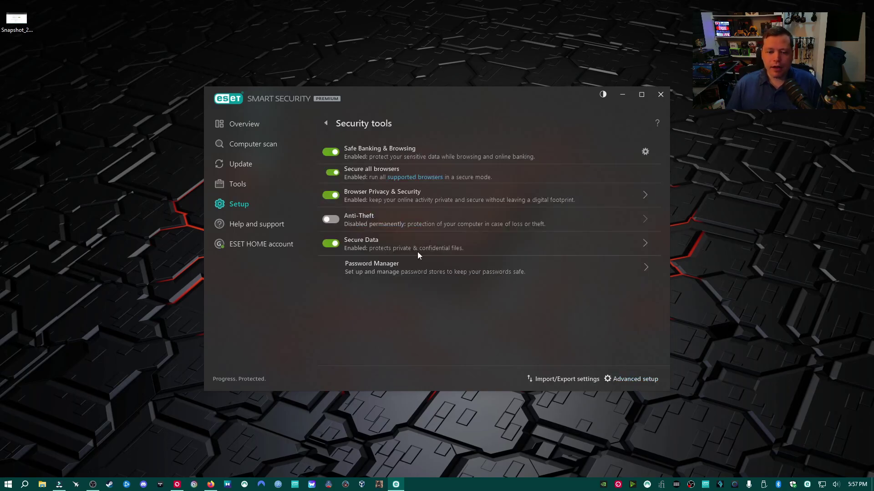
Return to Overview and open Network Inspector to review devices on the local network.
left_click(327, 125)
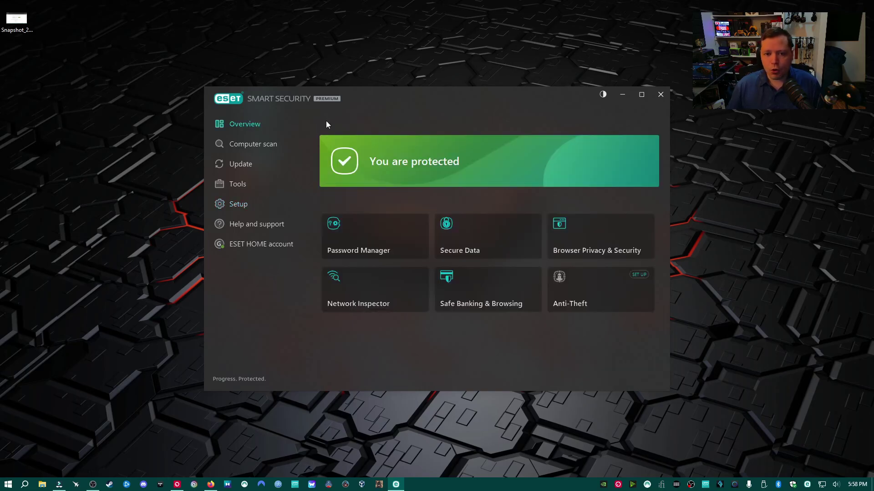
left_click(369, 295)
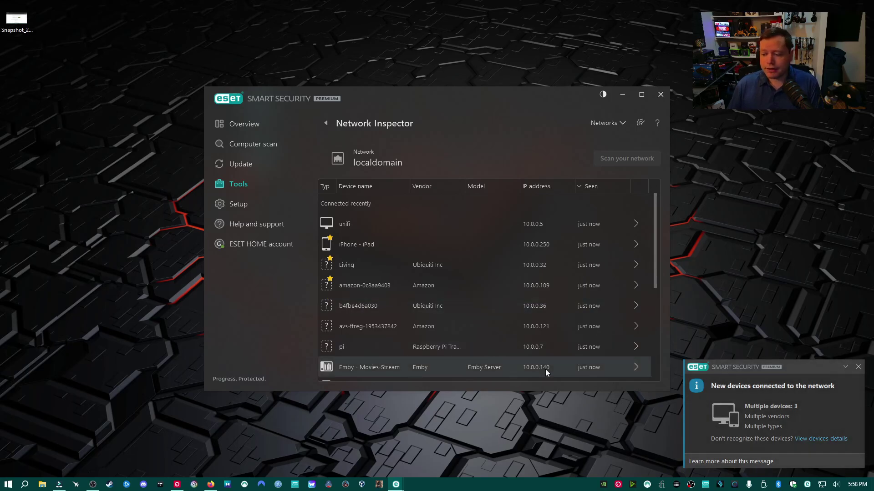
Leave Network Inspector and bring up the Setup page with its protection categories.
left_click(326, 123)
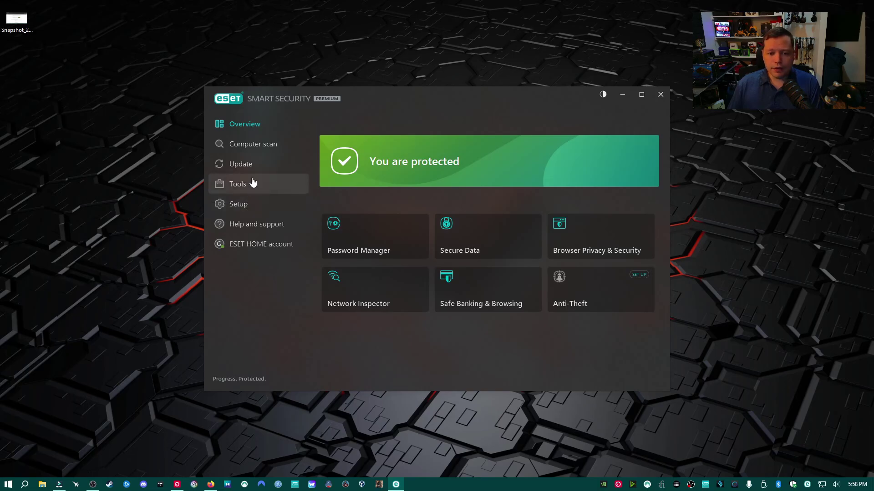
left_click(236, 212)
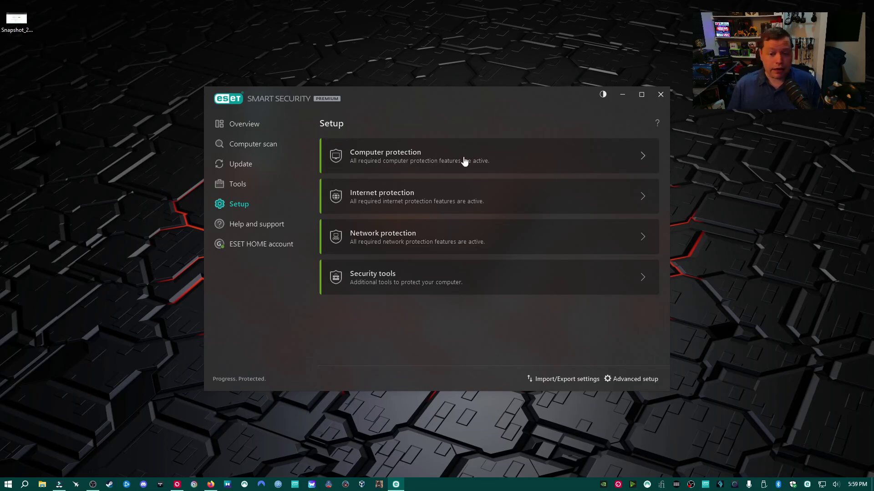
Open Computer protection and the advanced ESET LiveGuard cloud-based protection settings.
left_click(429, 161)
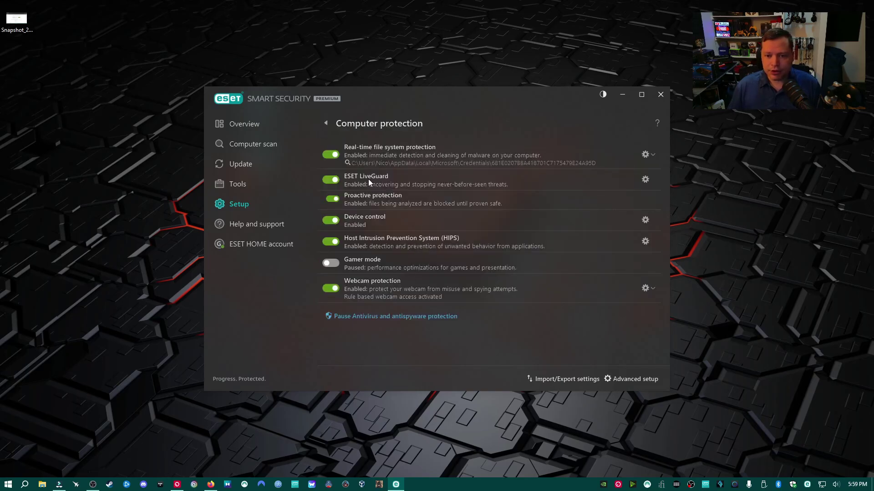
left_click(326, 123)
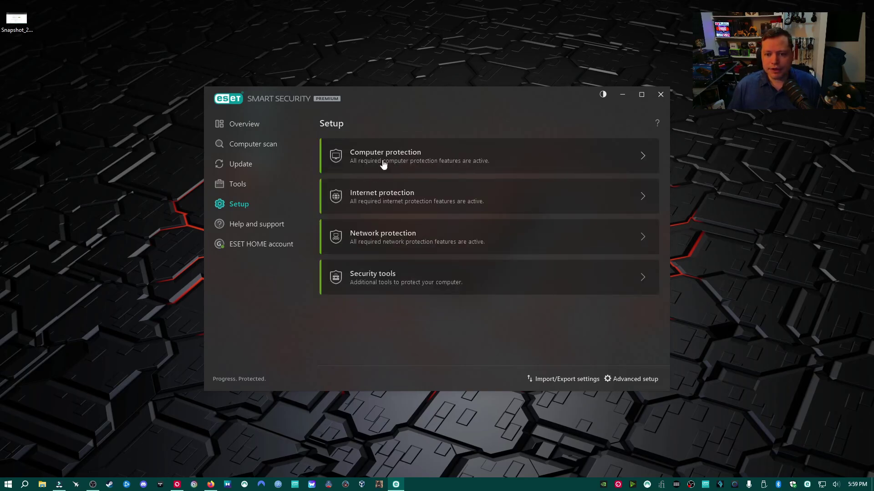
left_click(448, 155)
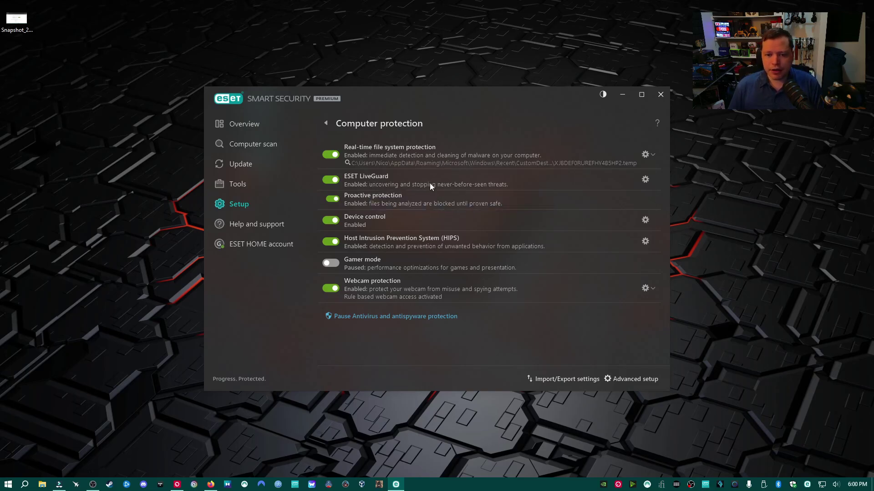
left_click(645, 179)
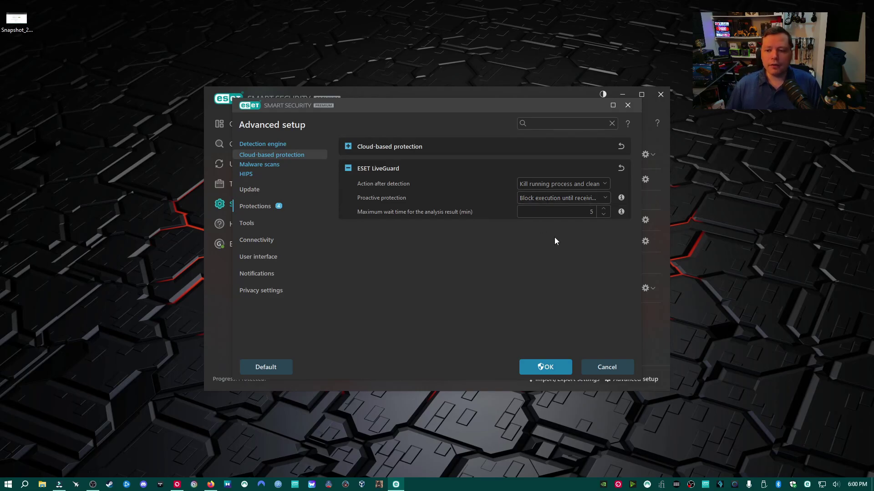
Keep proactive protection blocking execution until analysis completes, check the wait time, then collapse LiveGuard.
left_click(606, 202)
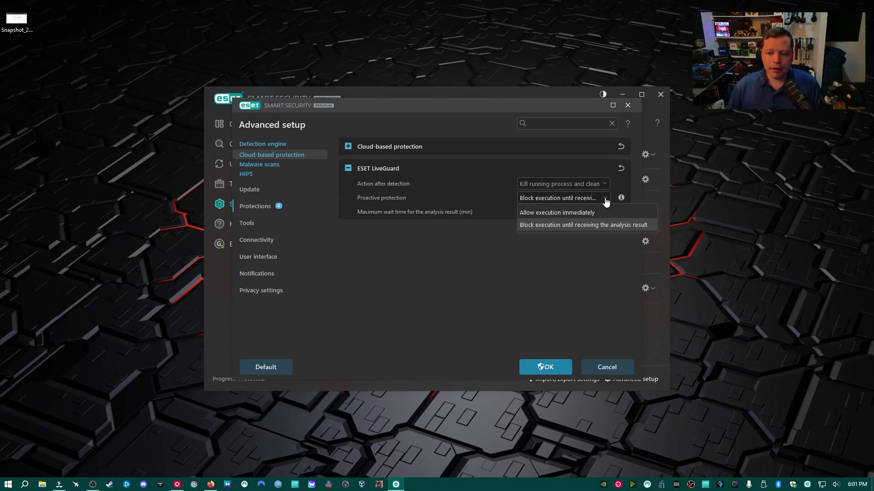
left_click(539, 225)
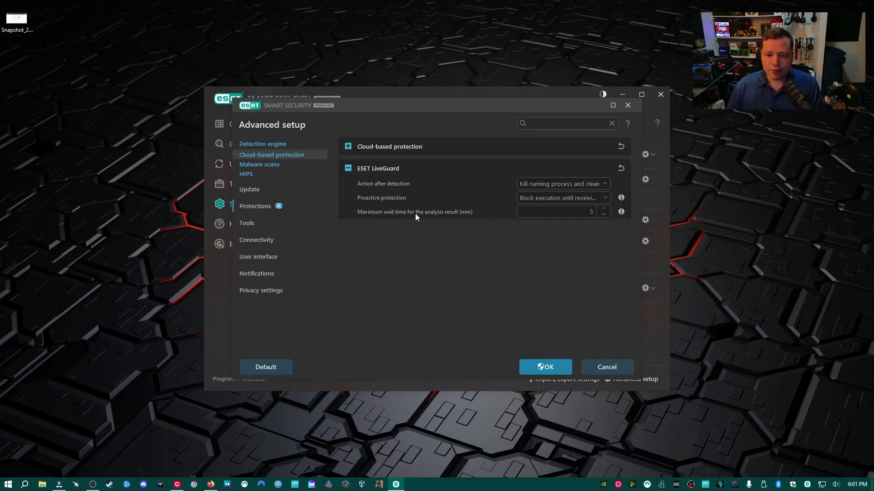
left_click(591, 212)
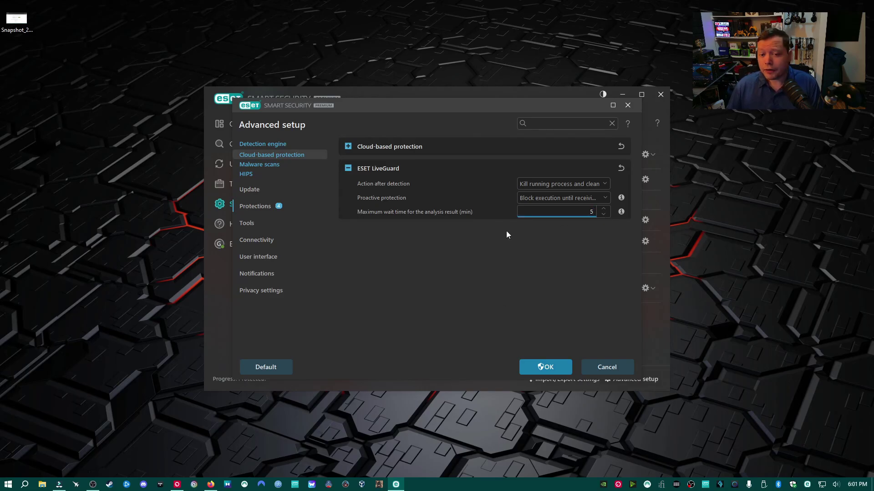
left_click(347, 169)
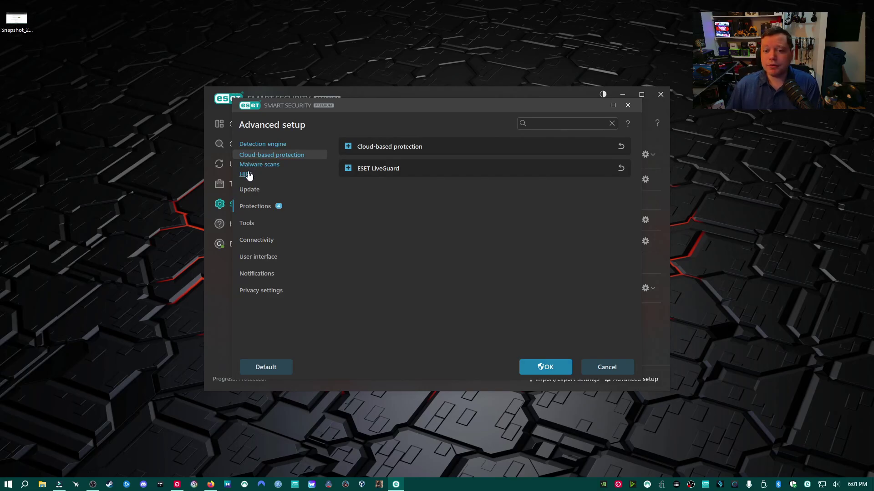
left_click(348, 168)
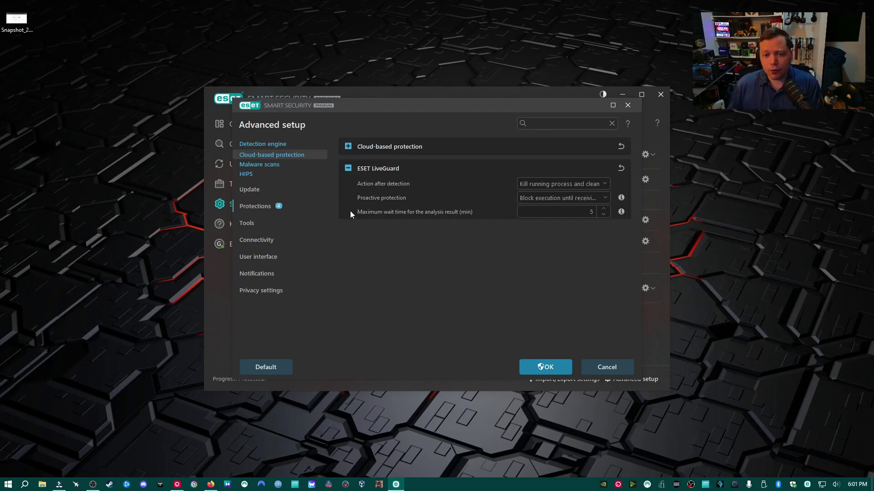
left_click(349, 169)
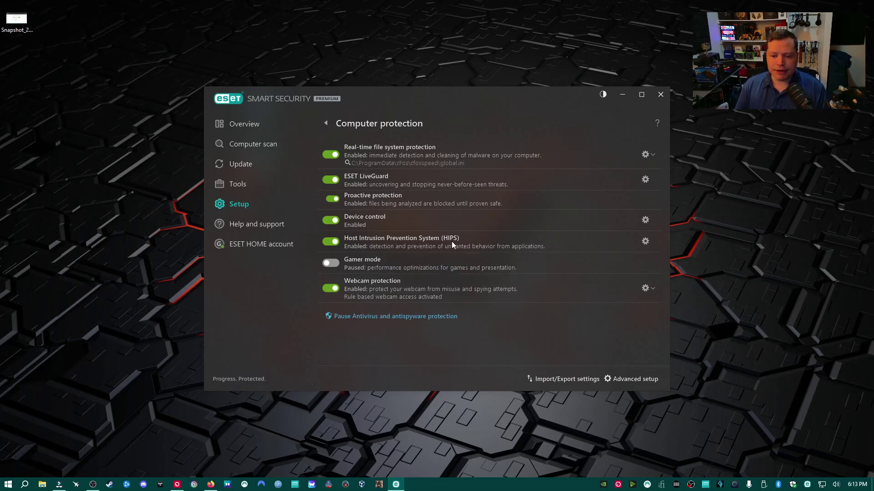
mouse_move(451, 245)
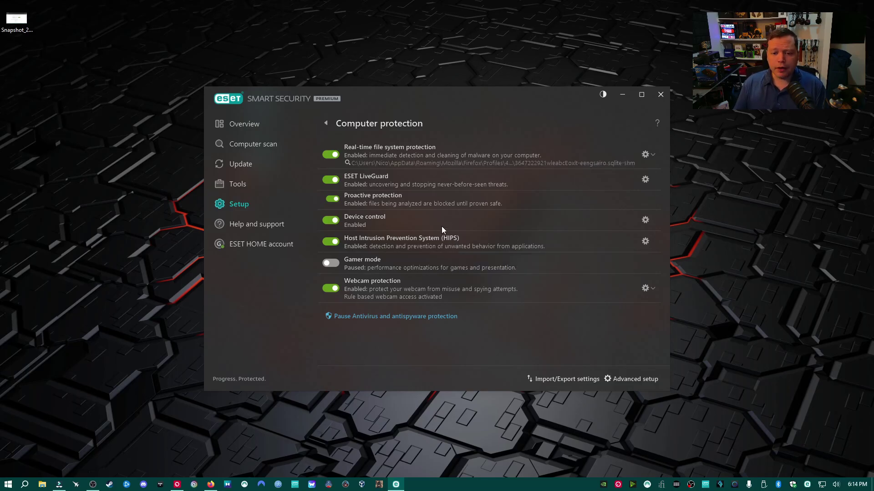
mouse_move(363, 245)
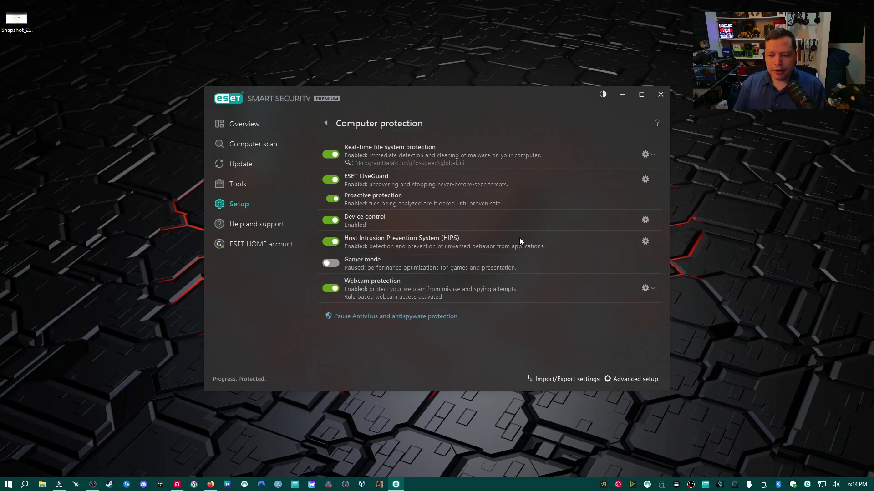
Review the HIPS advanced settings and cancel without saving any changes.
left_click(646, 242)
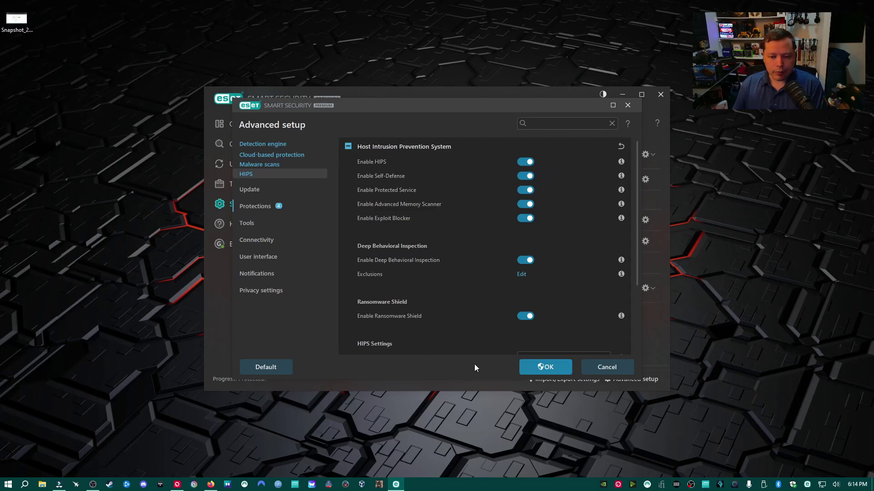
left_click(602, 367)
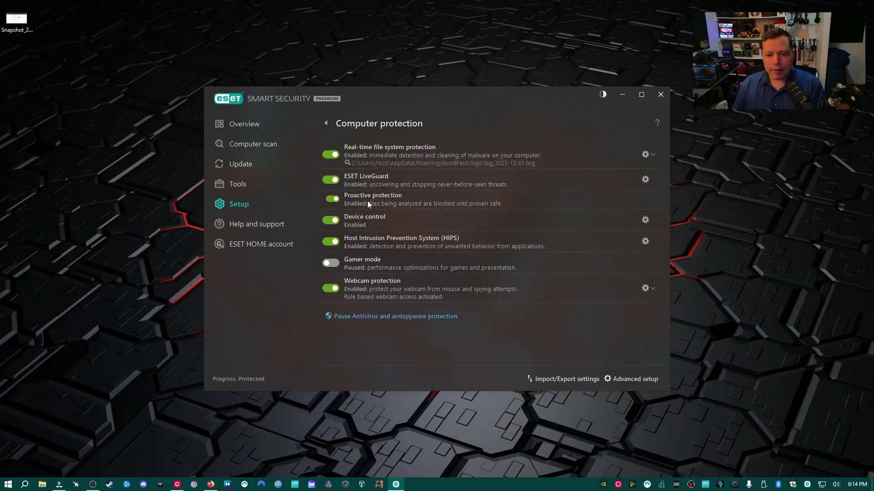
mouse_move(375, 205)
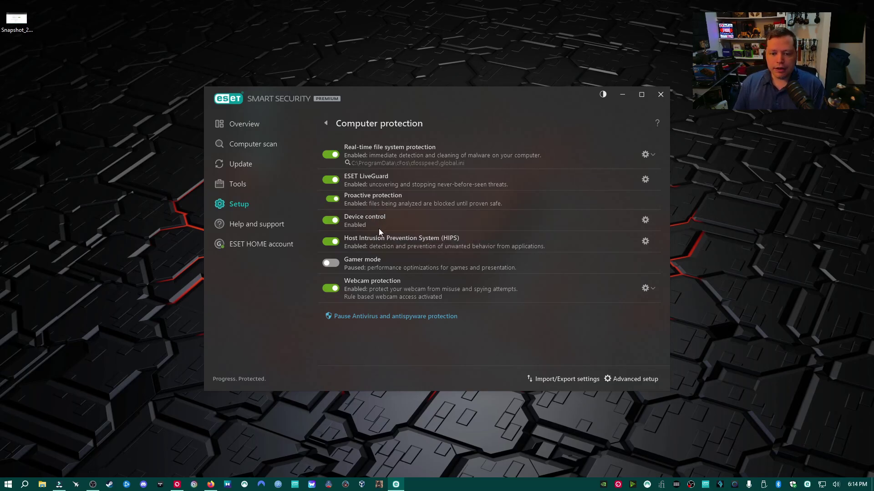
mouse_move(413, 244)
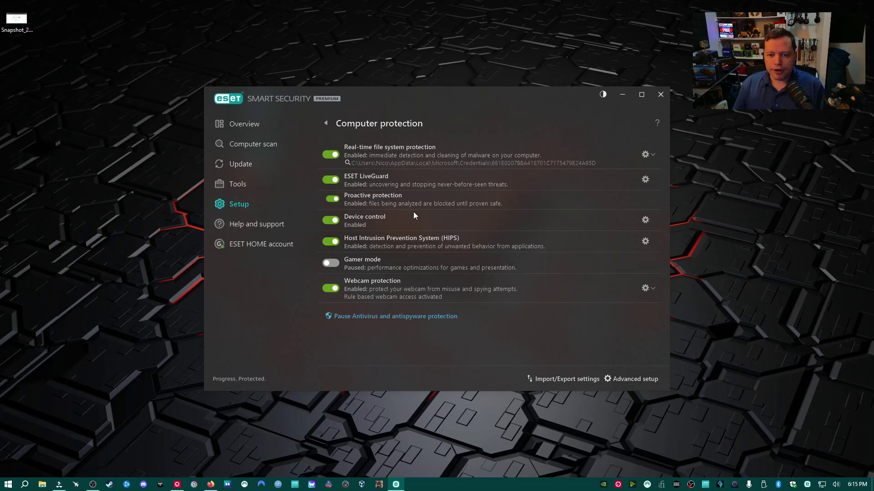
left_click(263, 208)
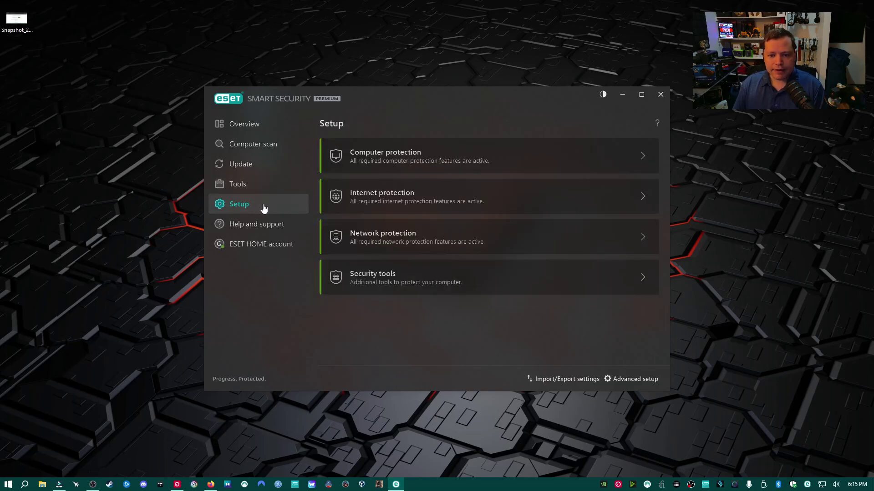
left_click(489, 203)
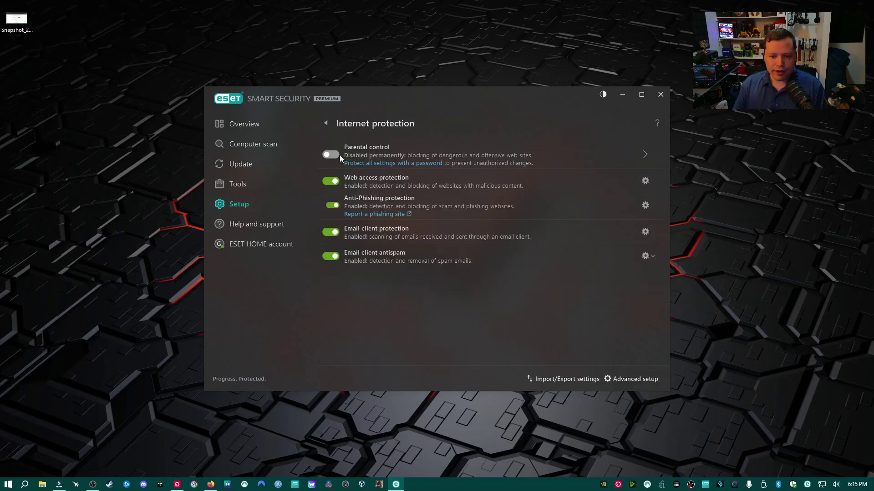
left_click(328, 123)
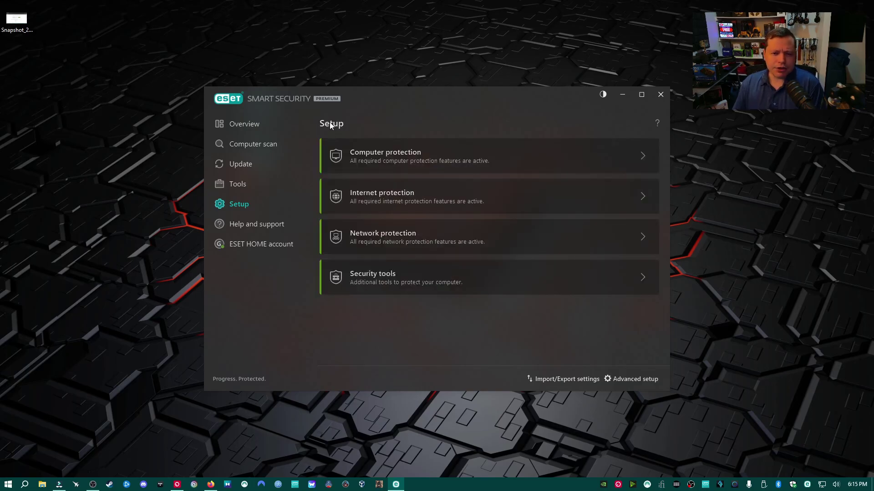
Open the Network protection settings page showing firewall and blocked-address counts.
left_click(452, 242)
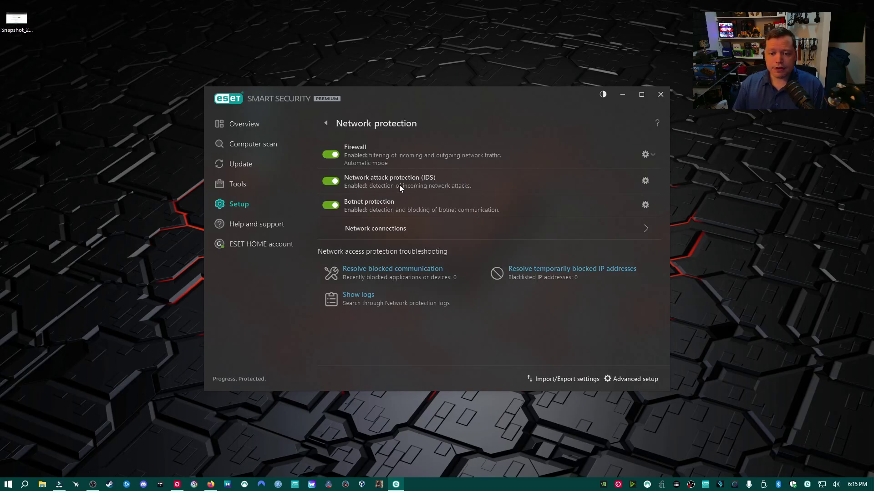
mouse_move(399, 185)
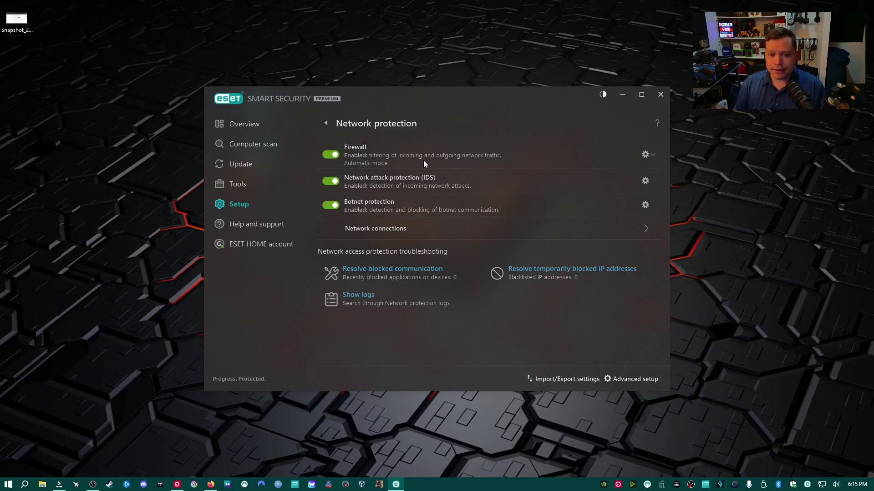
Open the Firewall configuration in Advanced setup and scroll through its Automatic filtering settings.
left_click(652, 155)
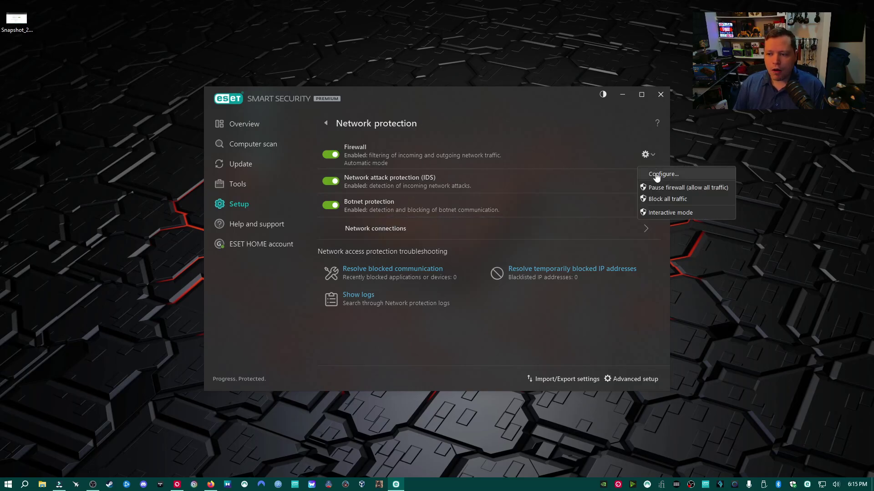
left_click(657, 175)
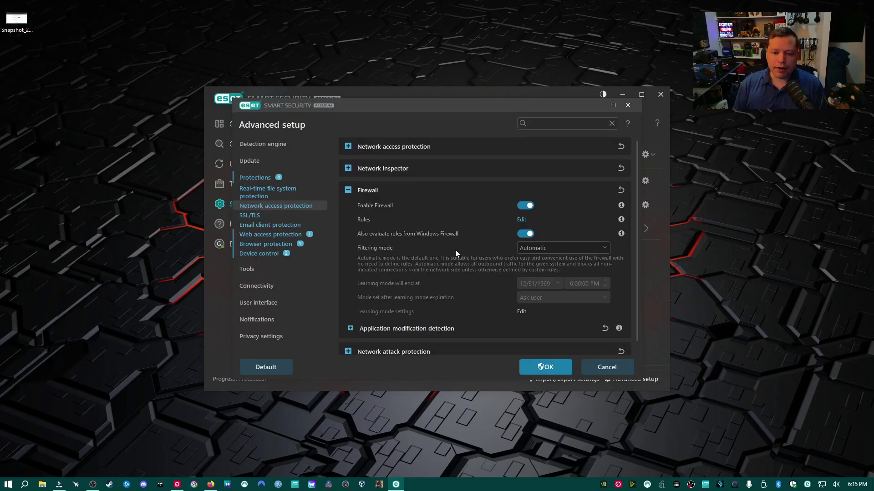
scroll(439, 239, "down", 1)
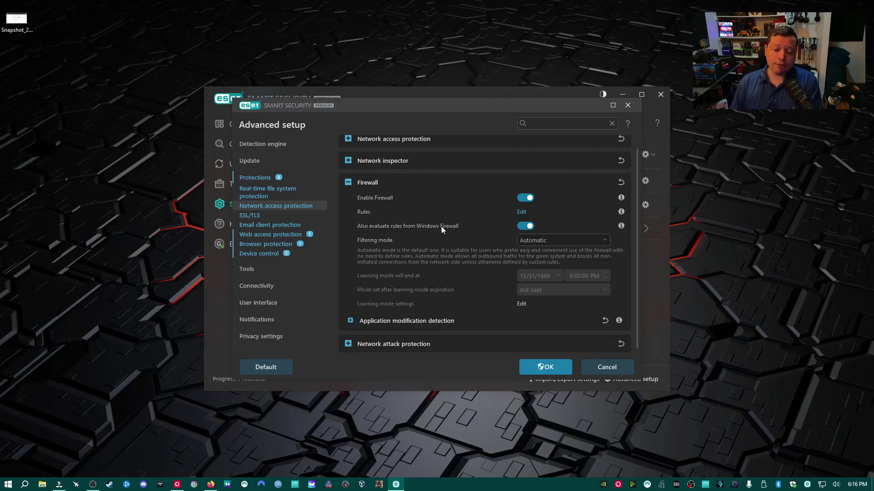
scroll(432, 273, "up", 1)
scroll(422, 247, "down", 1)
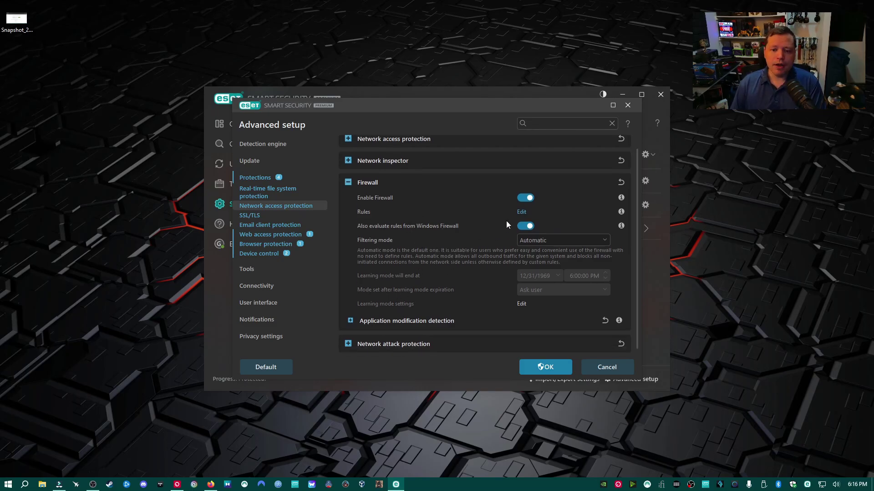
Start a new firewall rule, toggle its action from Allow back to Block, and discard it.
left_click(522, 212)
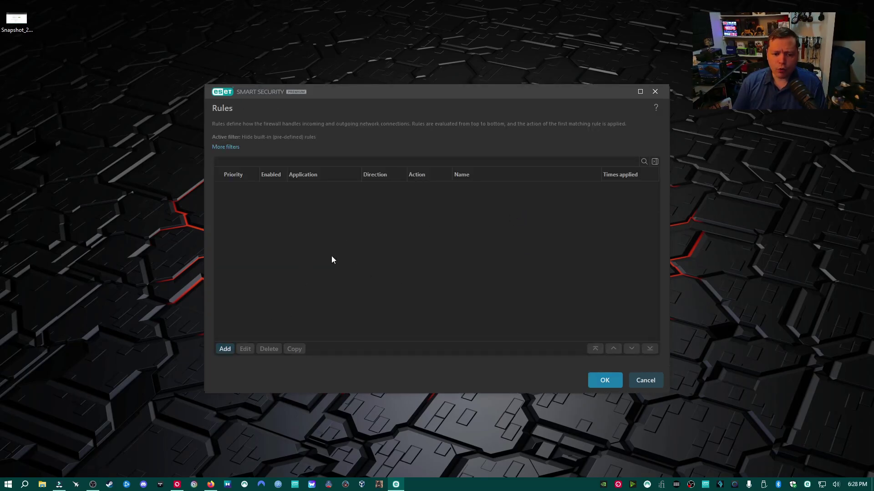
left_click(223, 349)
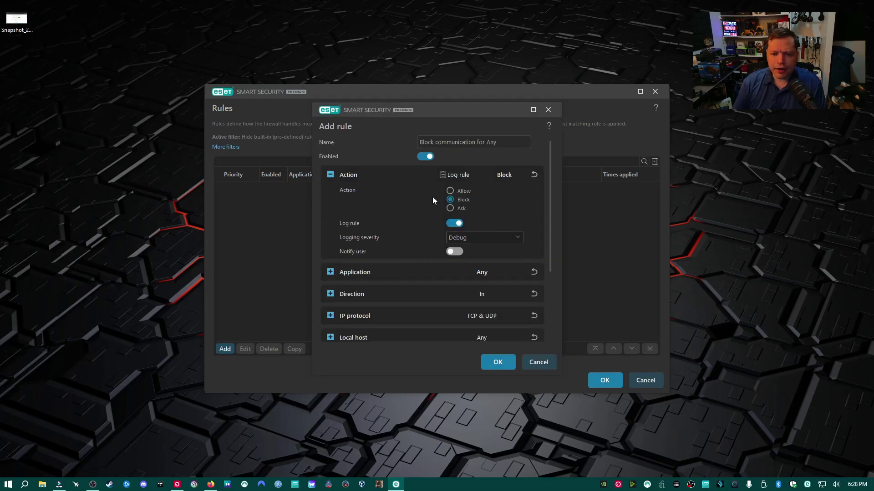
left_click(450, 190)
left_click(451, 200)
scroll(414, 197, "down", 2)
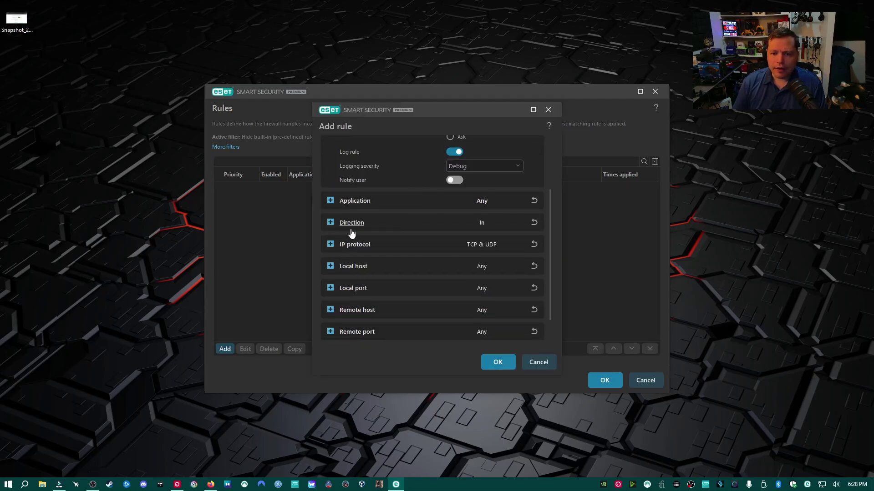
scroll(440, 308, "down", 1)
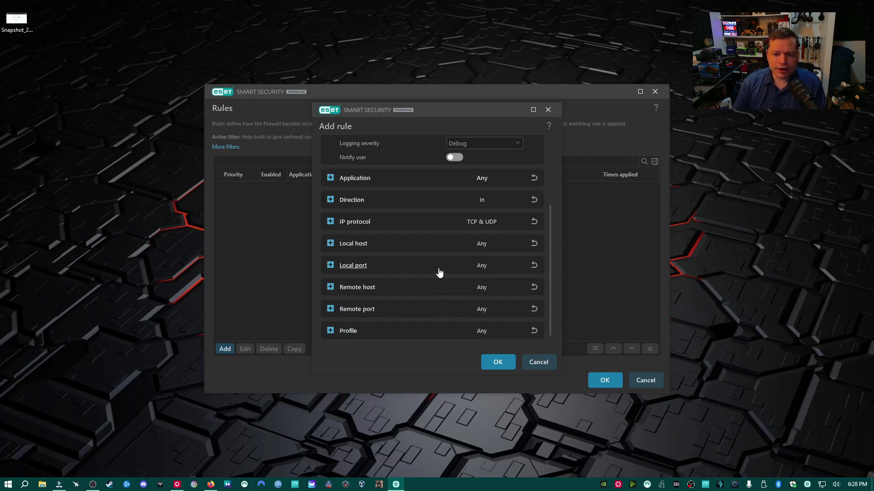
scroll(438, 264, "up", 4)
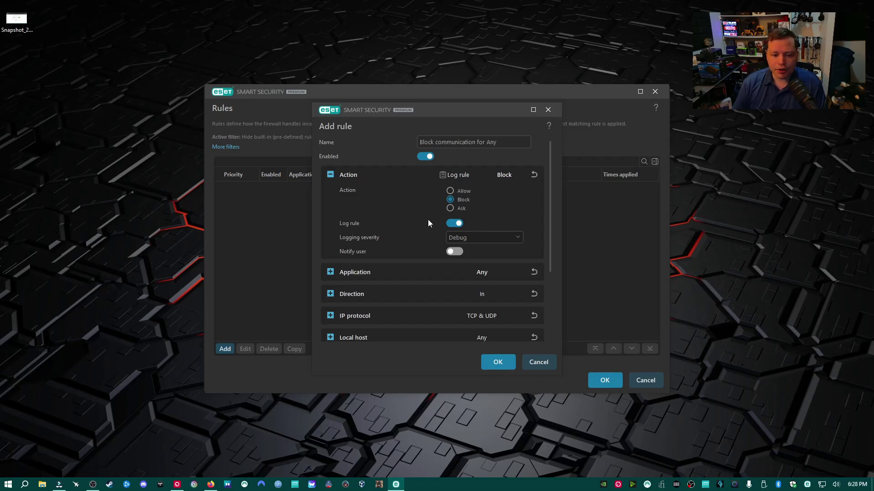
left_click(536, 363)
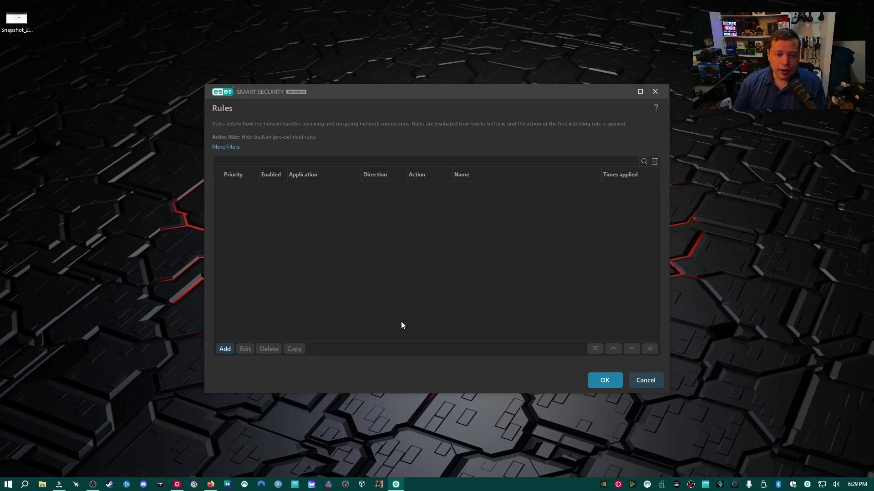
Close the firewall Rules list and Advanced setup with no rule added.
left_click(604, 382)
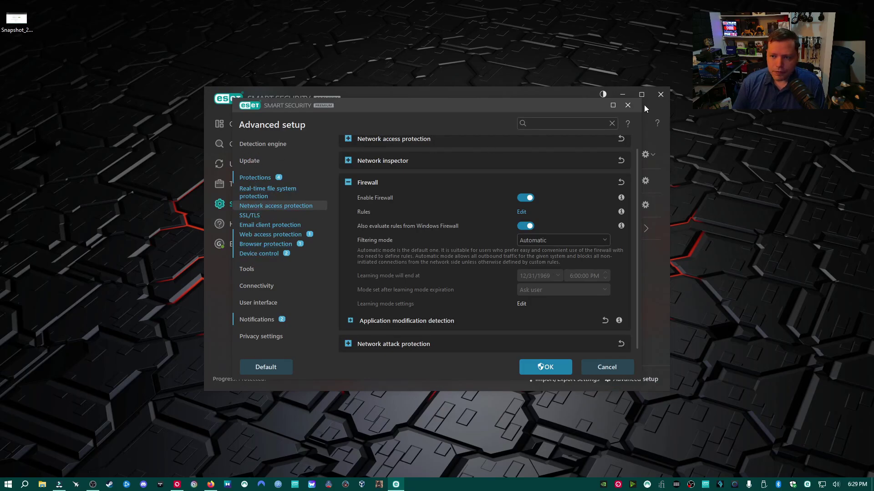
left_click(627, 105)
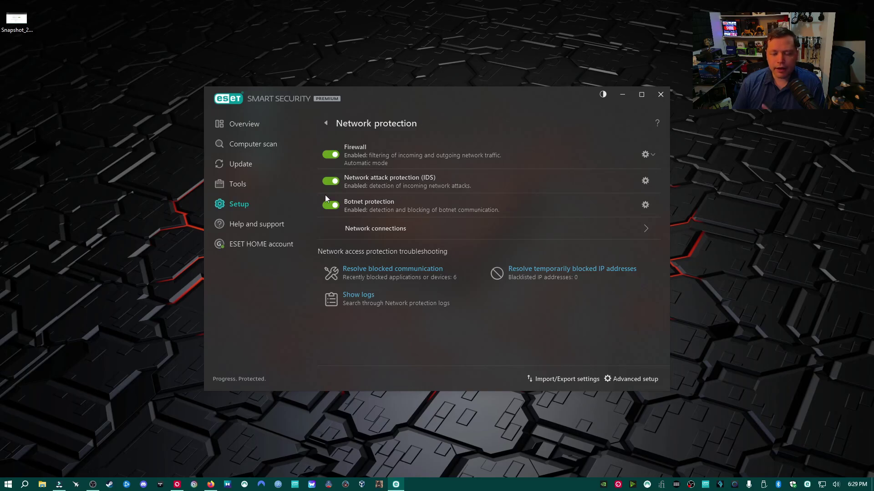
mouse_move(325, 195)
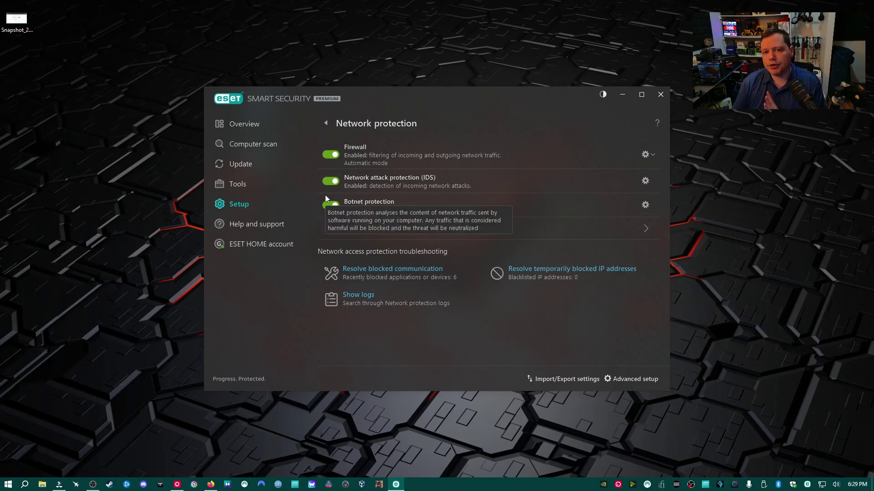
View the live Network connections table under Tools, then go back to the Tools list.
left_click(255, 190)
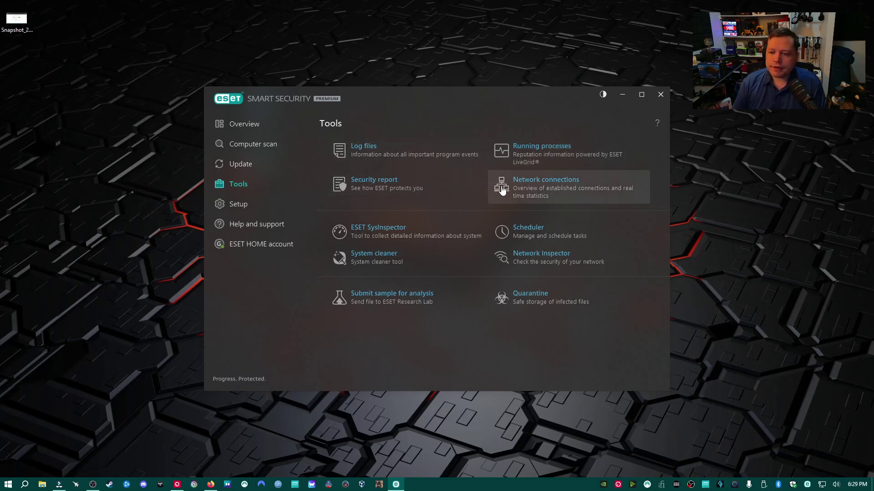
left_click(536, 191)
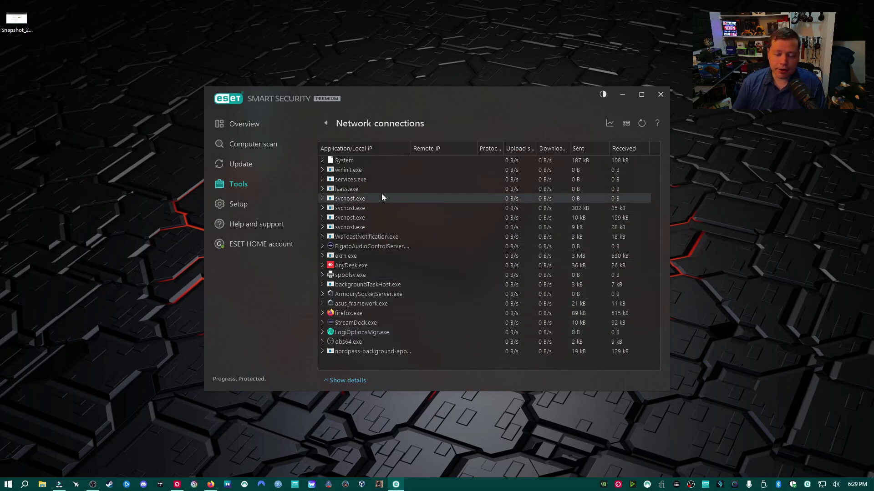
left_click(327, 123)
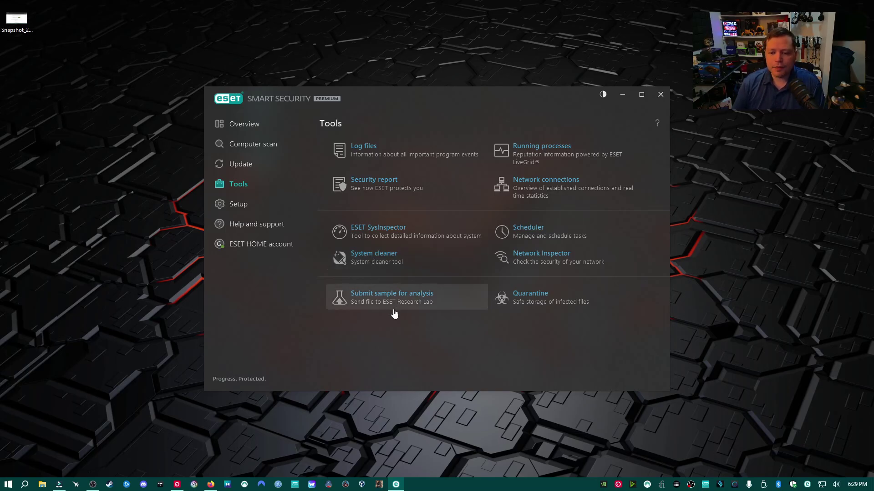
Open Network Inspector for the localdomain network and cancel the proposed network scan.
left_click(539, 270)
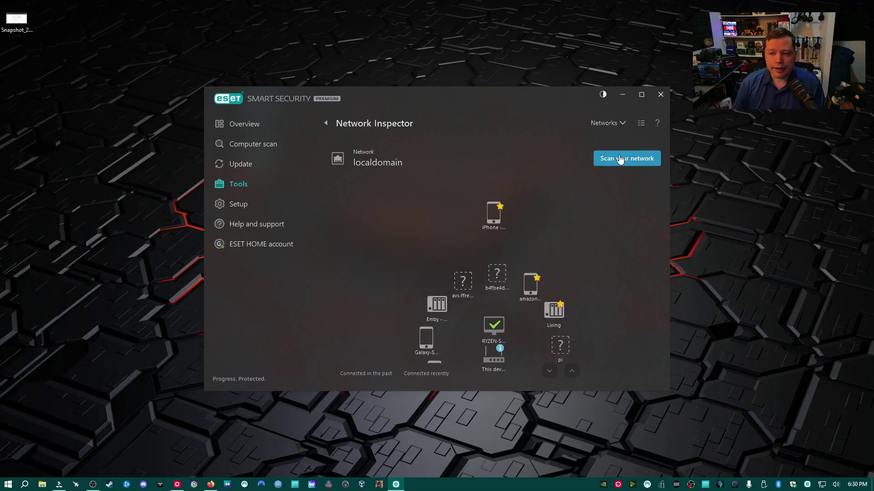
left_click(619, 160)
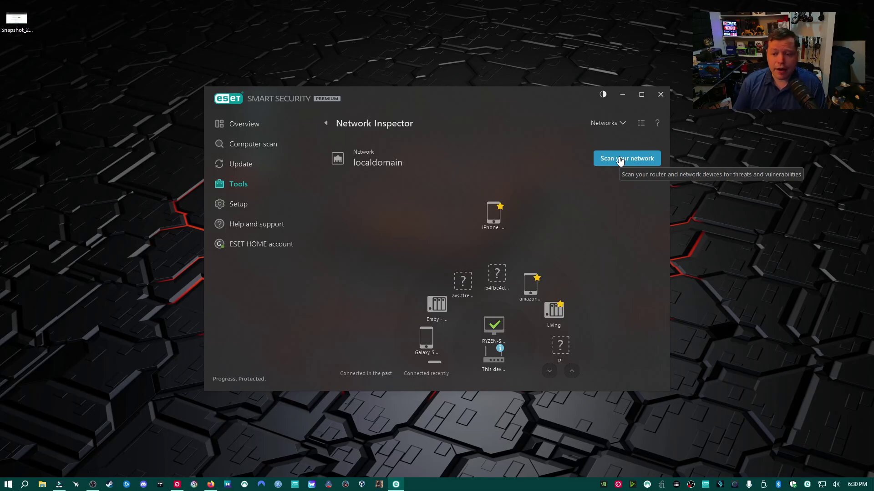
left_click(620, 160)
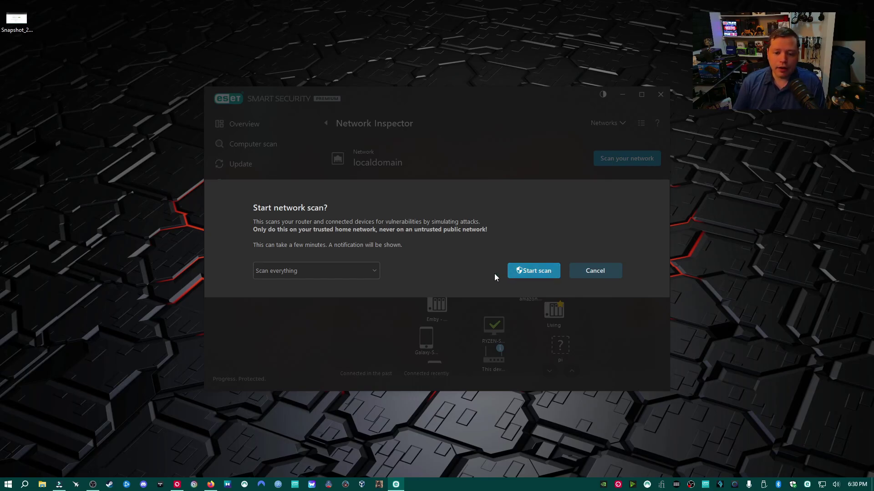
left_click(596, 272)
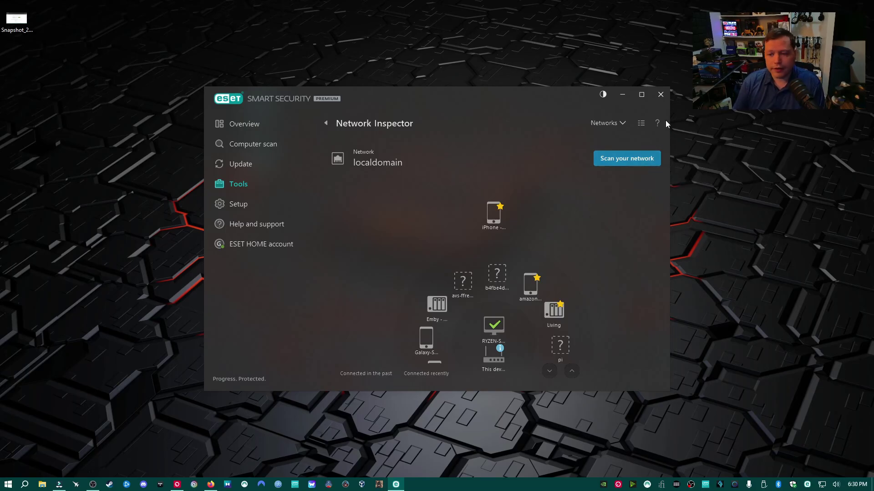
Pass through Help and support and Overview to Computer scan, expanding Advanced scans.
left_click(325, 125)
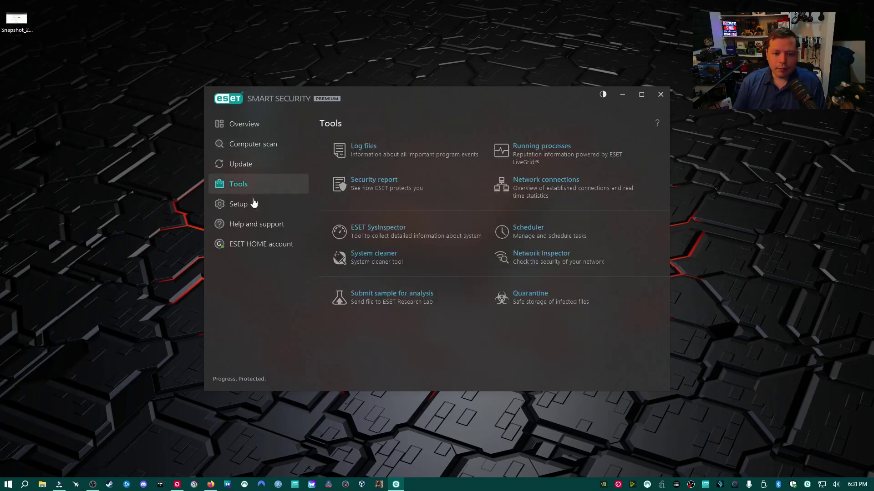
left_click(254, 226)
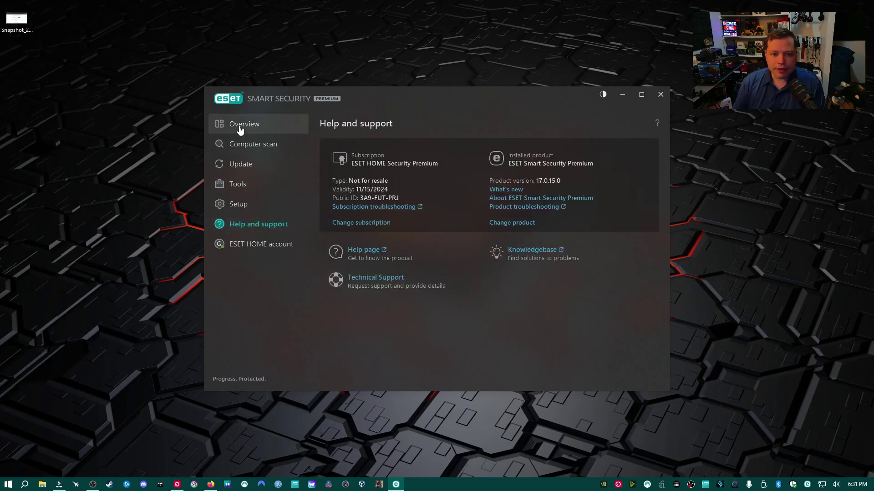
left_click(241, 127)
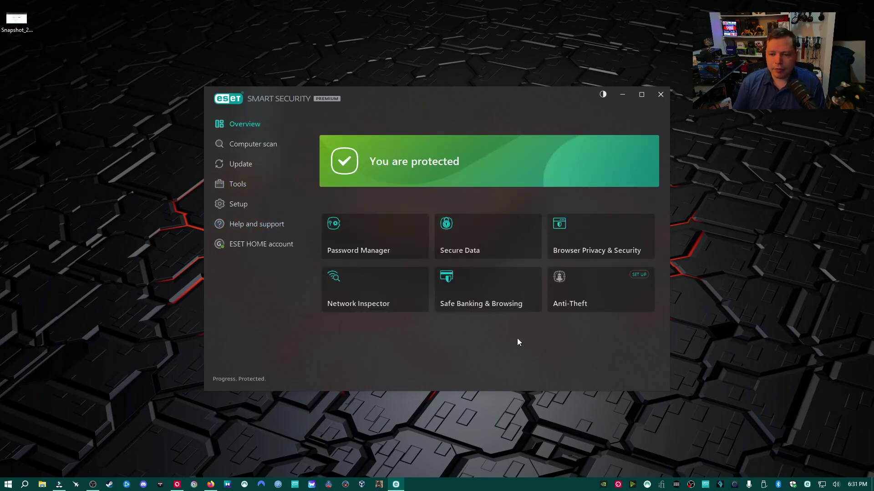
left_click(250, 144)
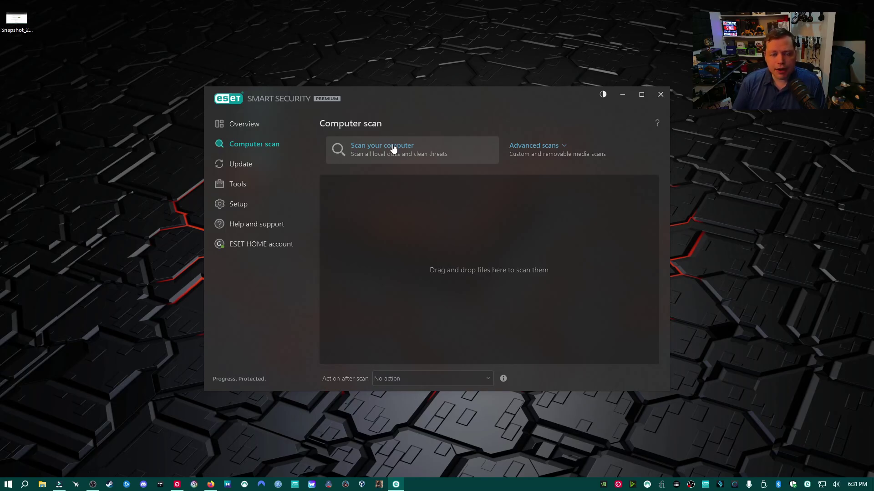
left_click(536, 149)
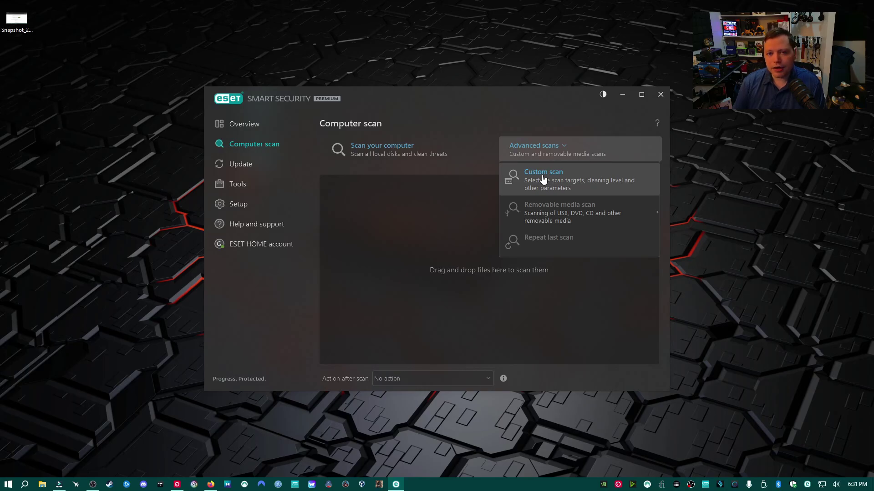
In Custom scan, keep the Smart scan profile and tick Boot sectors/UEFI as the target.
left_click(542, 177)
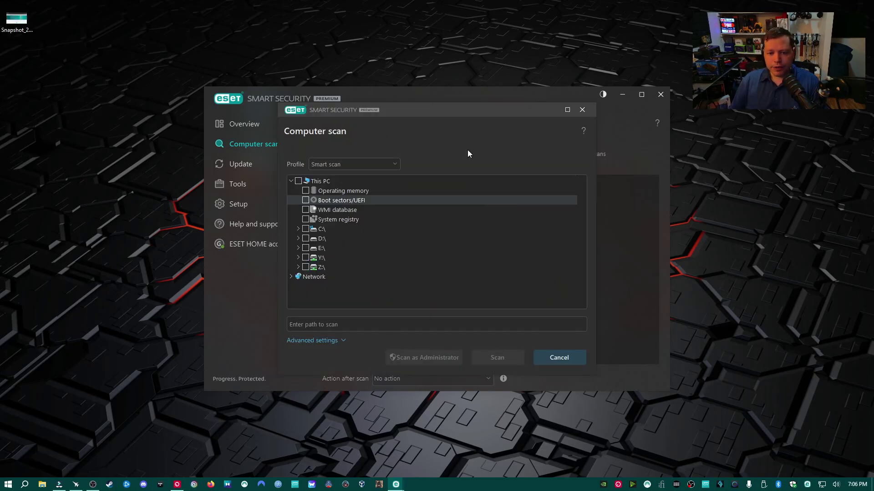
left_click(395, 167)
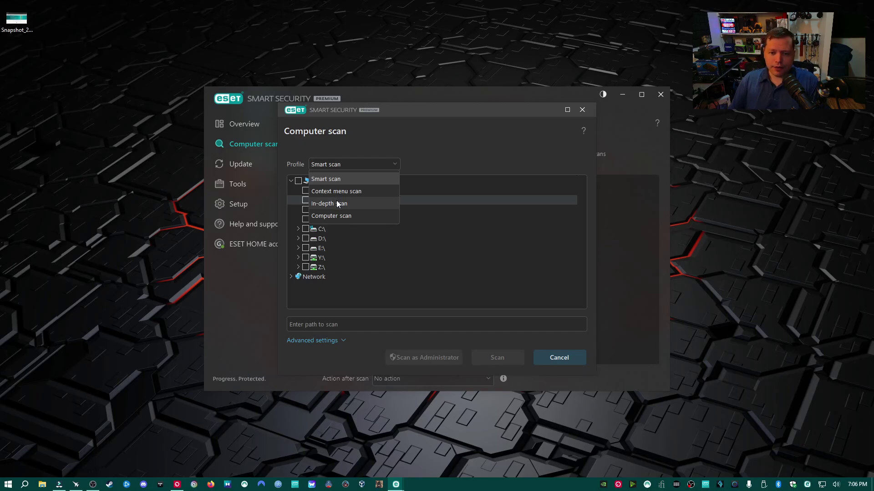
left_click(375, 127)
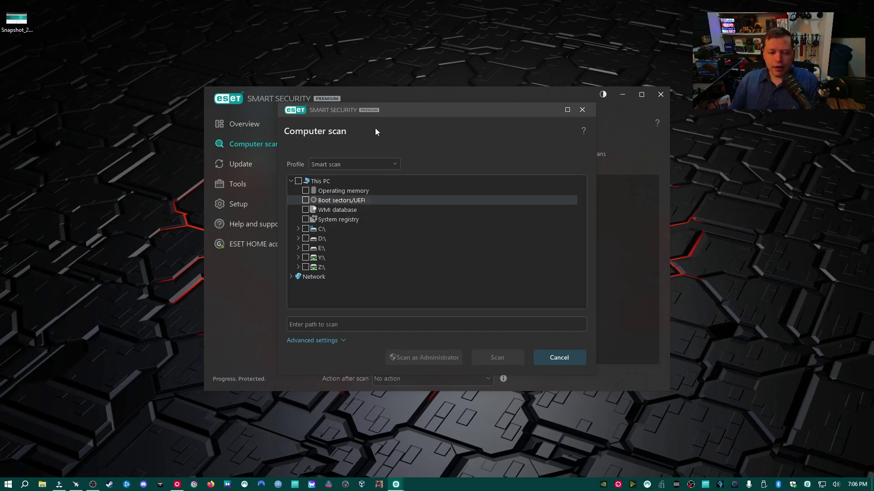
left_click(305, 199)
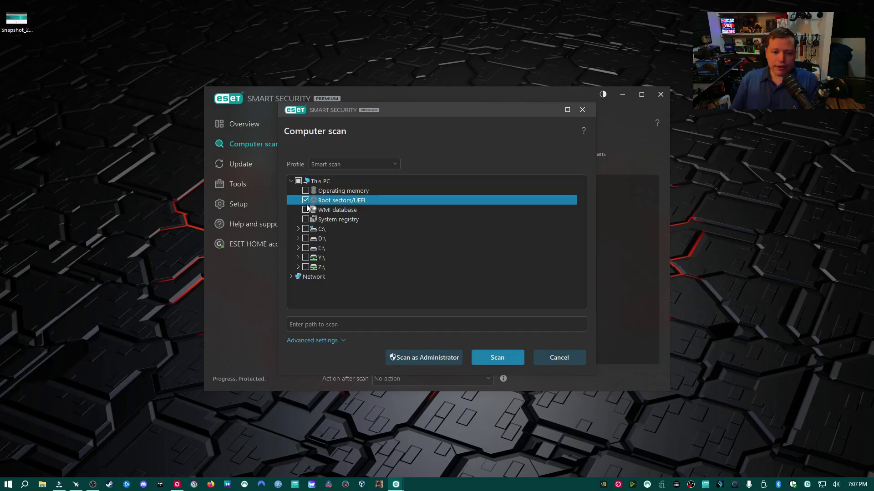
left_click(306, 229)
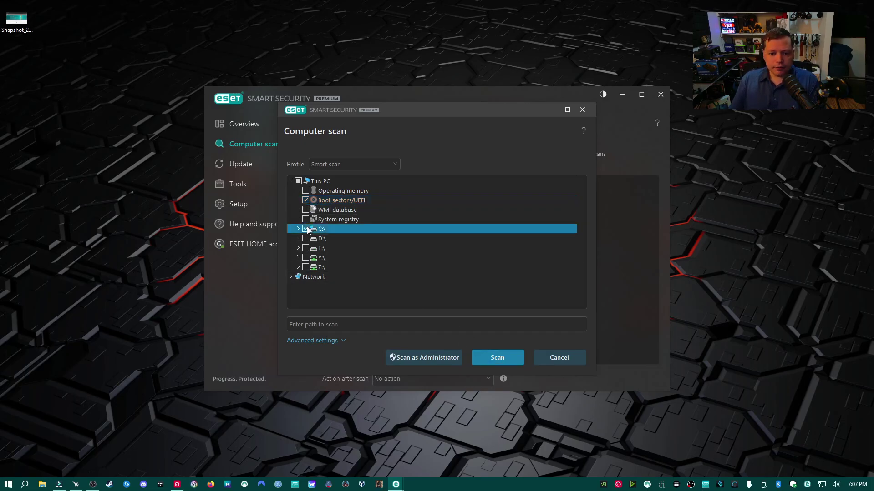
Run the Boot sectors/UEFI custom scan, then stop it partway through.
left_click(497, 357)
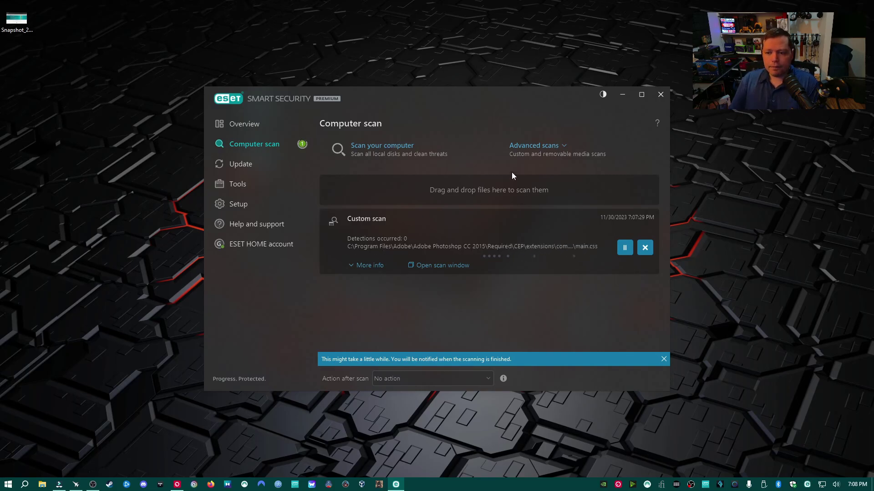
left_click(644, 248)
Dismiss the interrupted scan result and go via Overview and Setup to Network protection.
left_click(630, 250)
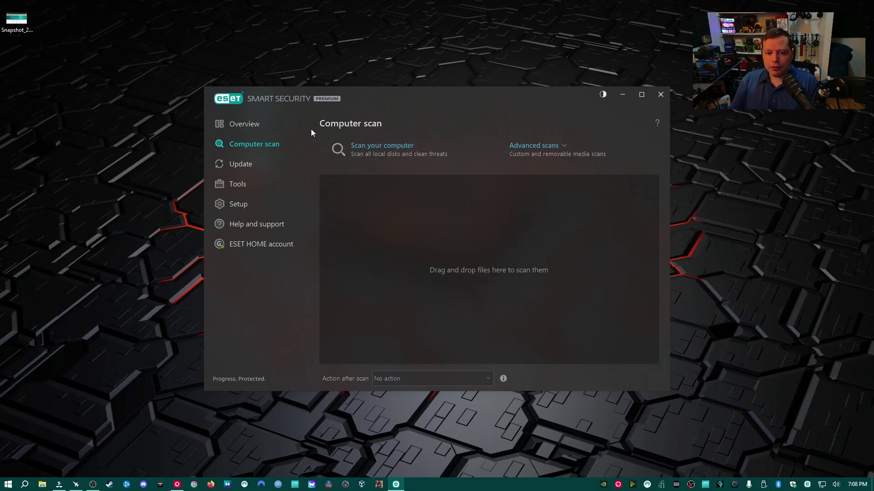
left_click(254, 126)
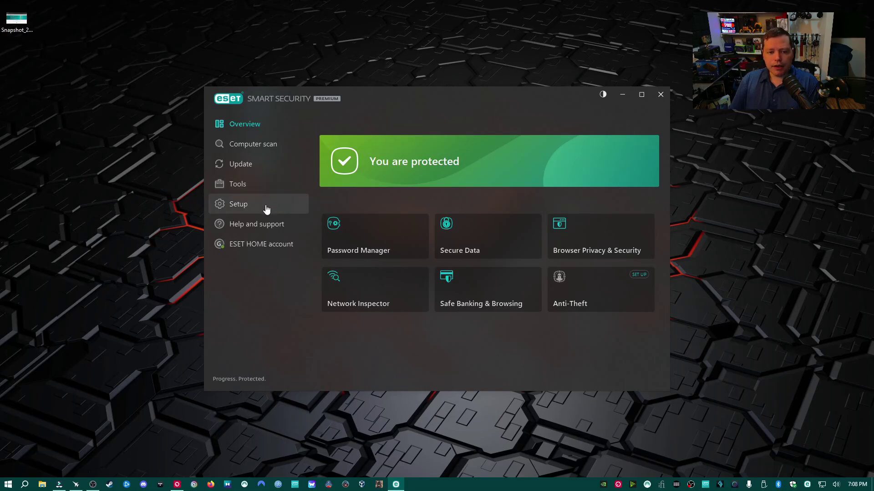
left_click(266, 208)
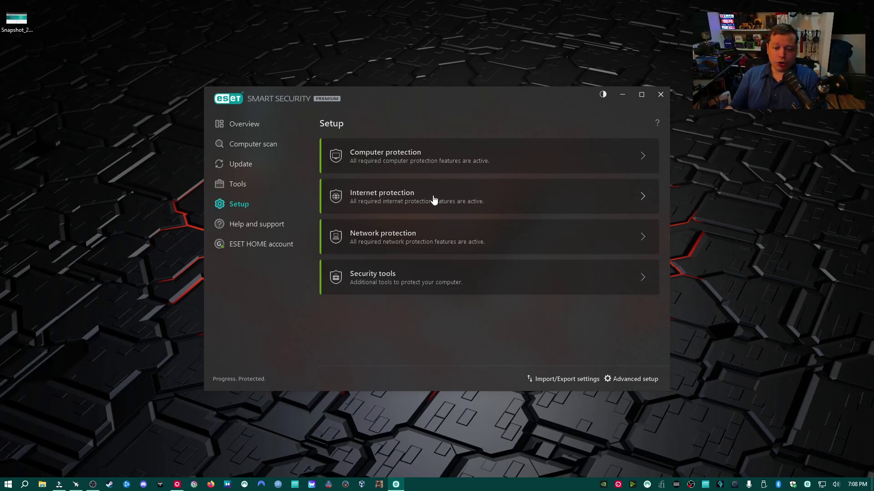
left_click(427, 230)
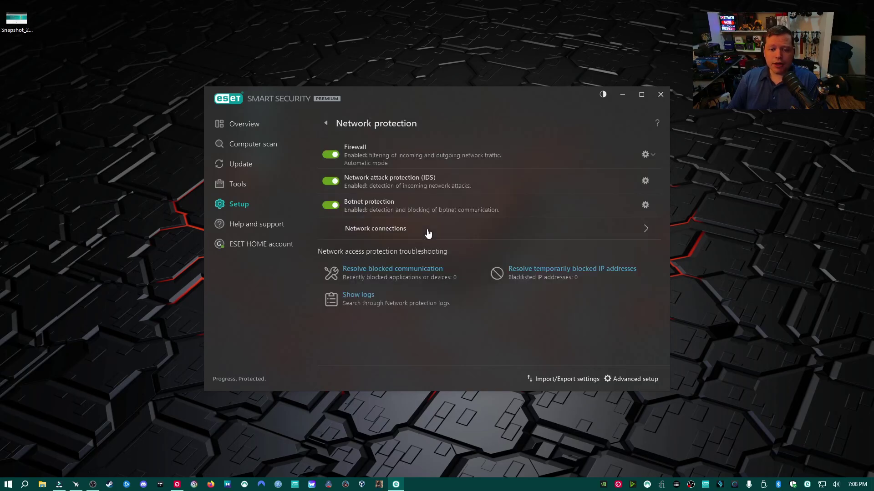
Go back to Setup and open Computer protection, showing real-time protection, LiveGuard and Webcam protection.
left_click(326, 125)
left_click(387, 166)
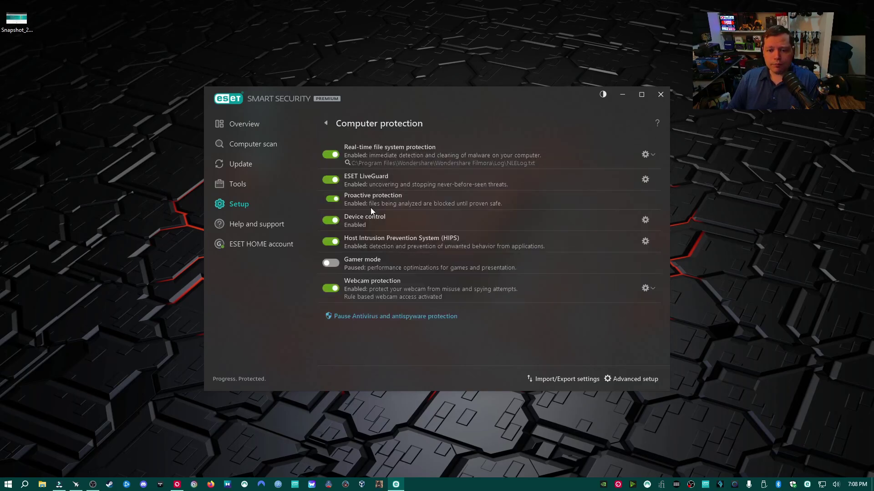
mouse_move(374, 179)
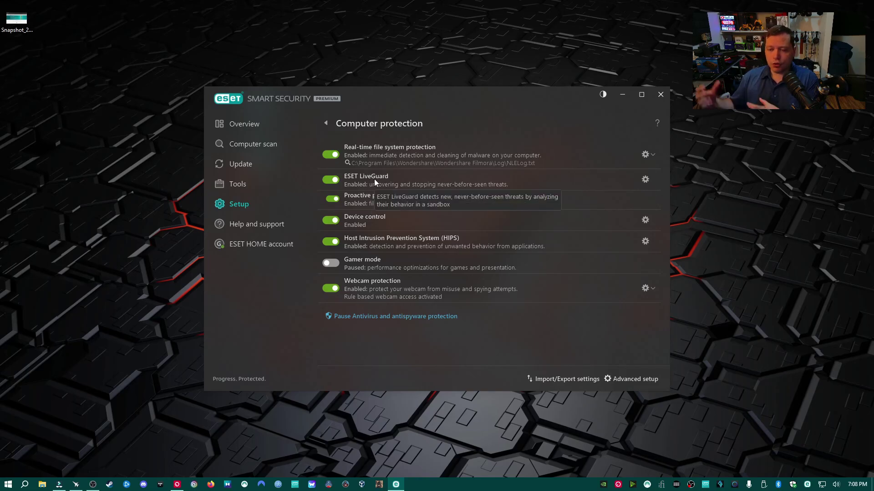